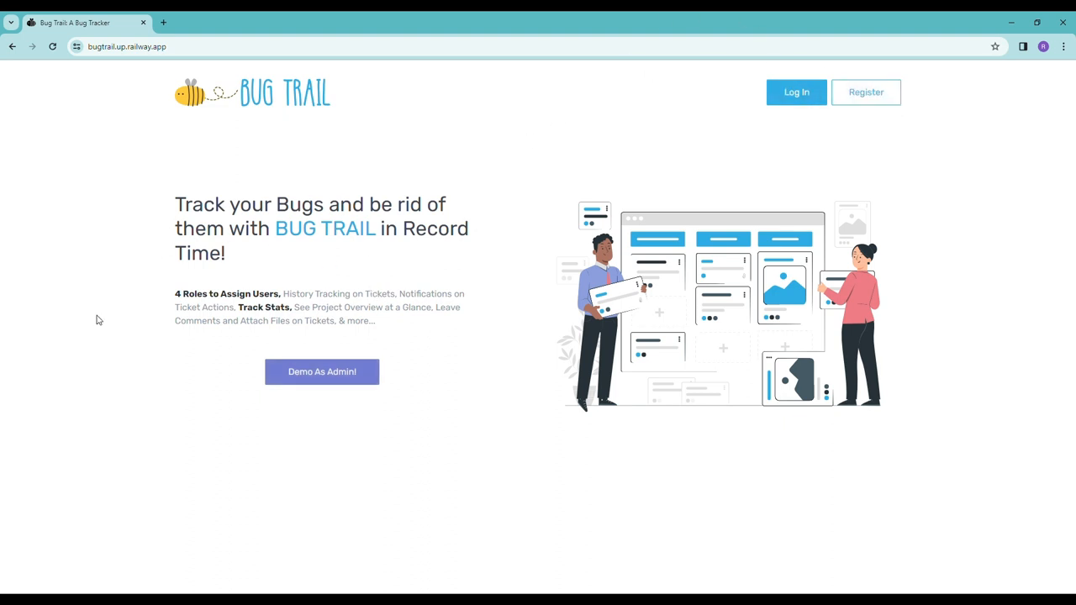
- Enter the demo as administrator and expand the company management pages in the sidebar
{"action": "left_click", "coordinate": [277, 380]}
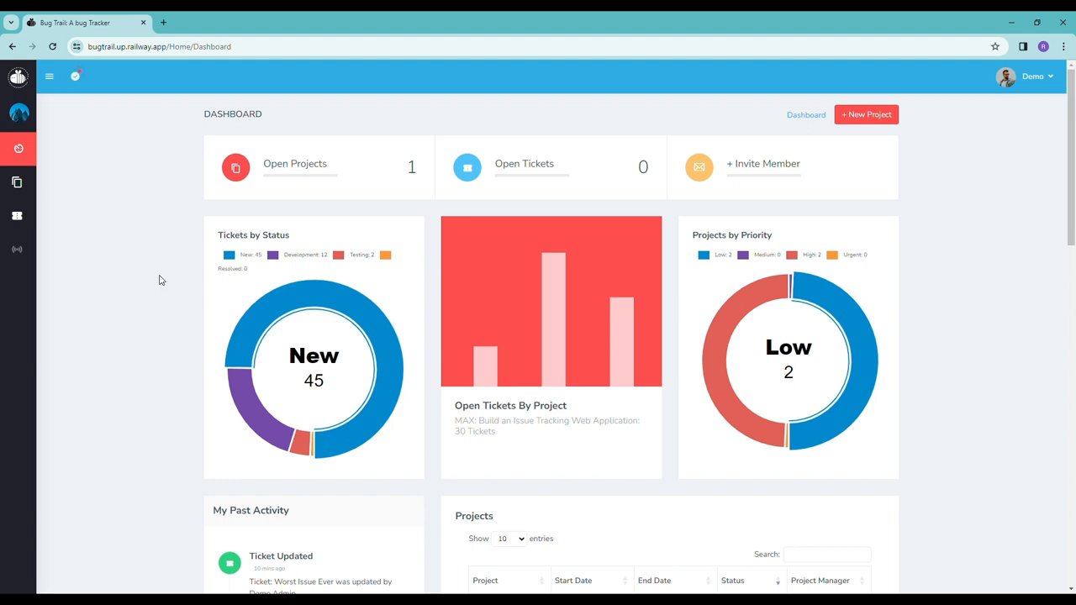
{"action": "left_click", "coordinate": [49, 76]}
{"action": "left_click", "coordinate": [50, 113]}
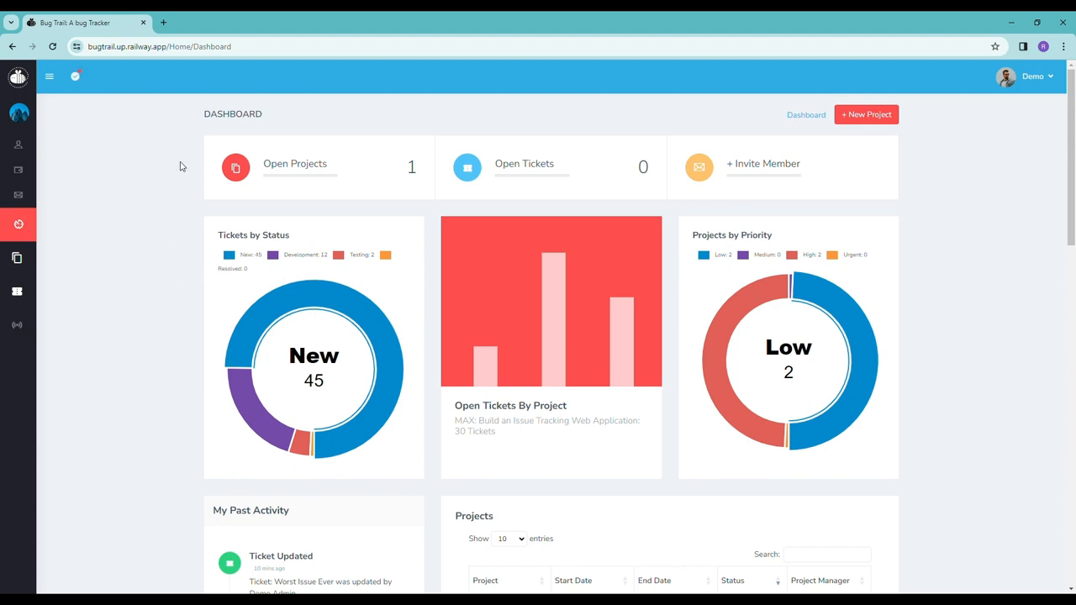
{"action": "scroll", "coordinate": [202, 315], "scroll_direction": "down", "scroll_amount": 5}
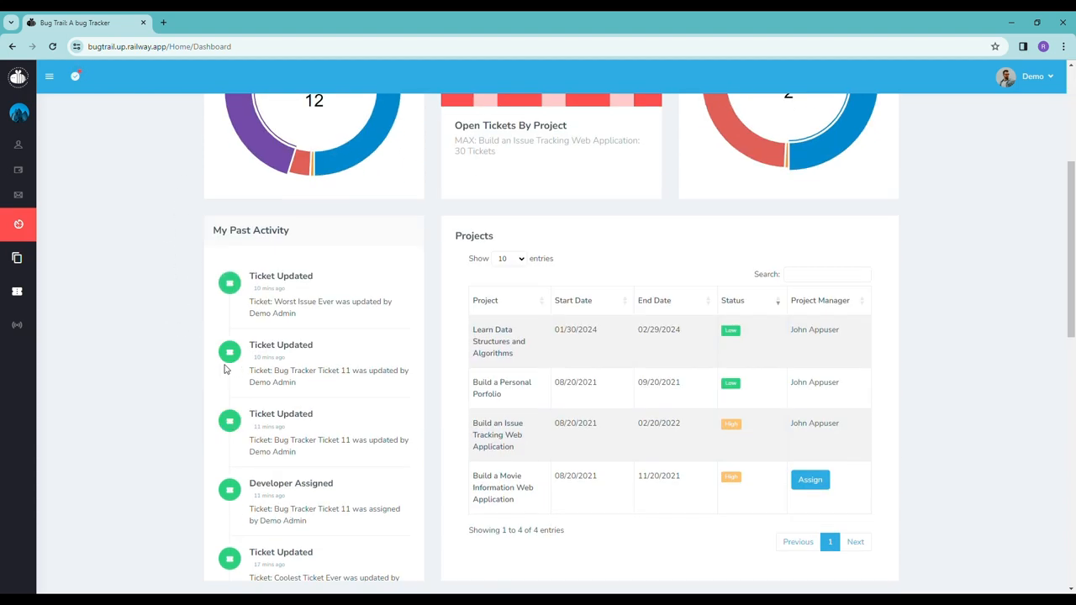
{"action": "scroll", "coordinate": [177, 290], "scroll_direction": "up", "scroll_amount": 3}
{"action": "scroll", "coordinate": [162, 300], "scroll_direction": "up", "scroll_amount": 3}
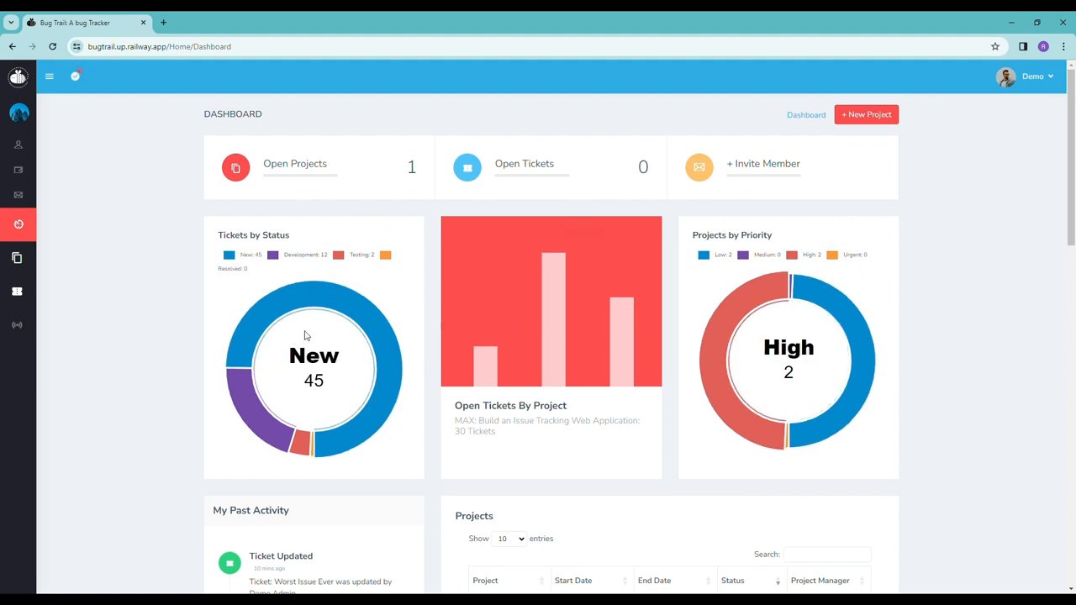
{"action": "mouse_move", "coordinate": [815, 420]}
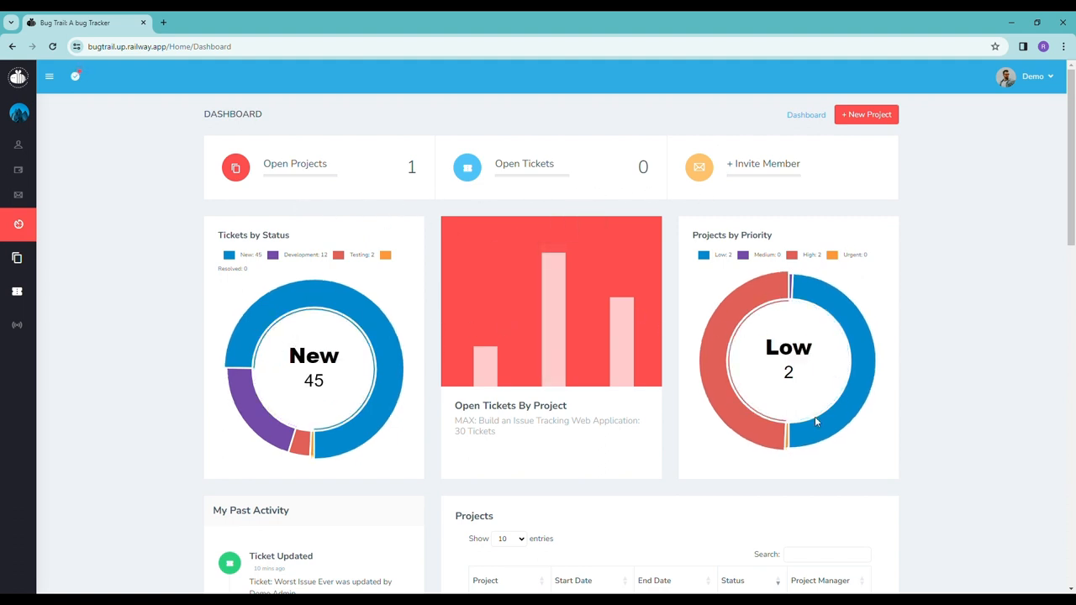
{"action": "scroll", "coordinate": [538, 336], "scroll_direction": "down", "scroll_amount": 3}
{"action": "scroll", "coordinate": [378, 294], "scroll_direction": "down", "scroll_amount": 3}
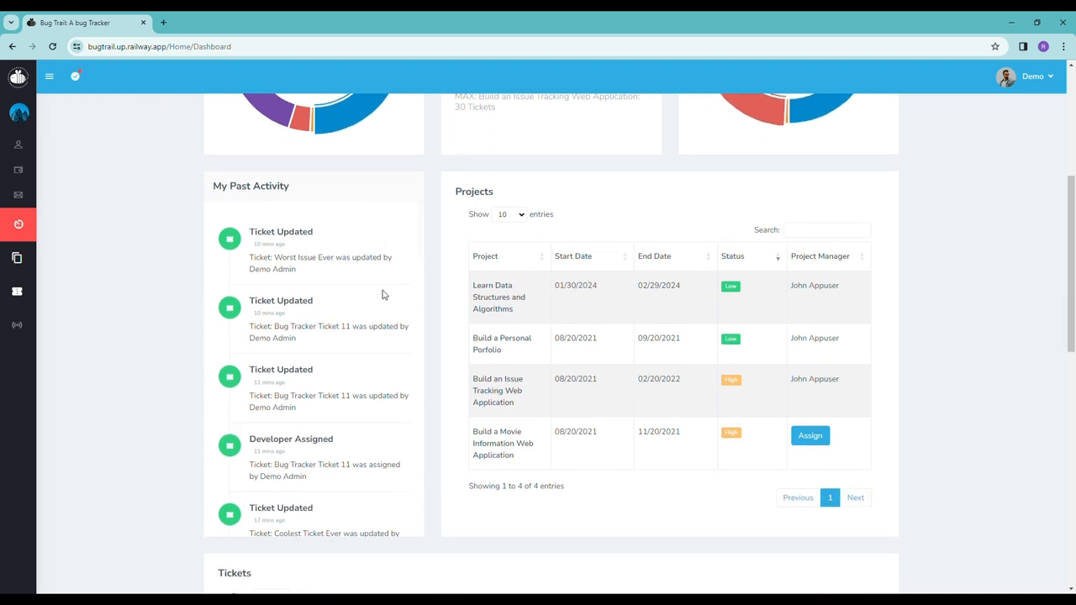
{"action": "scroll", "coordinate": [227, 258], "scroll_direction": "down", "scroll_amount": 3}
{"action": "scroll", "coordinate": [269, 336], "scroll_direction": "down", "scroll_amount": 2}
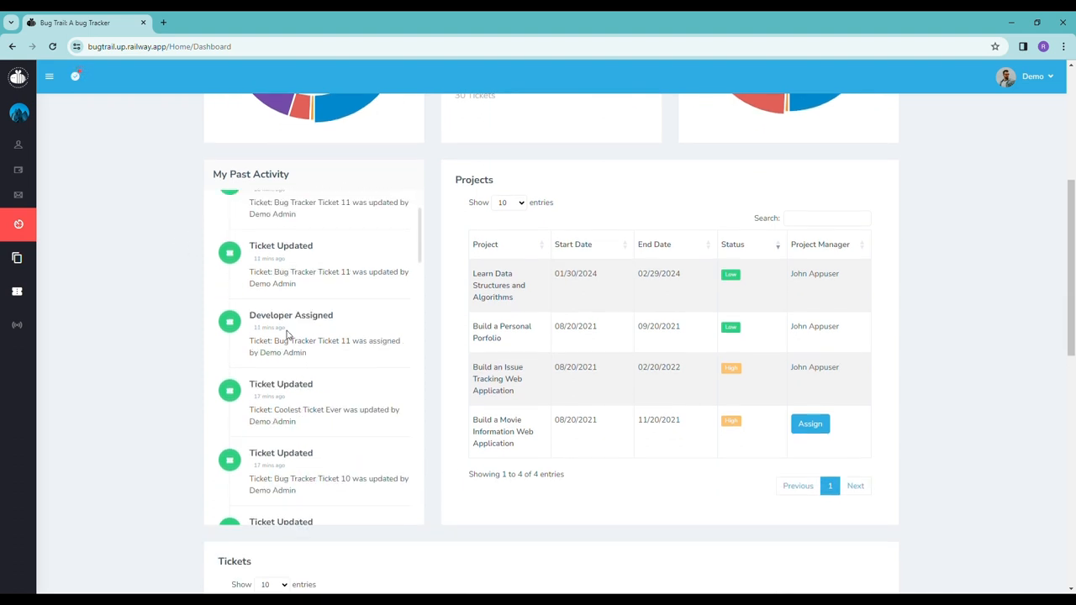
{"action": "scroll", "coordinate": [445, 317], "scroll_direction": "up", "scroll_amount": 3}
{"action": "scroll", "coordinate": [445, 317], "scroll_direction": "up", "scroll_amount": 3}
{"action": "scroll", "coordinate": [445, 317], "scroll_direction": "down", "scroll_amount": 3}
{"action": "scroll", "coordinate": [518, 336], "scroll_direction": "down", "scroll_amount": 2}
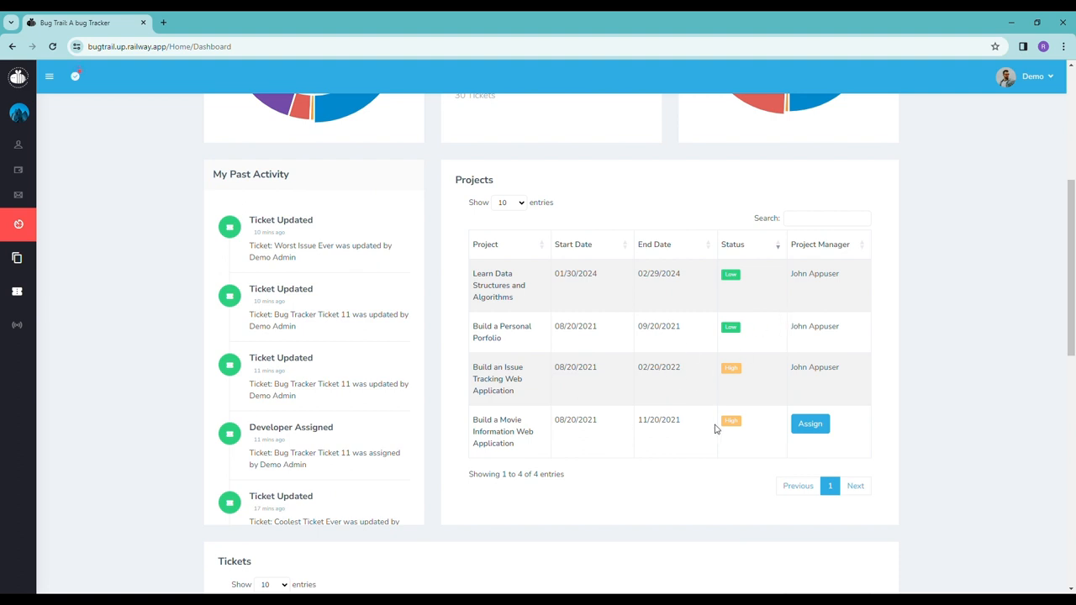
{"action": "scroll", "coordinate": [714, 428], "scroll_direction": "down", "scroll_amount": 3}
{"action": "scroll", "coordinate": [824, 387], "scroll_direction": "down", "scroll_amount": 3}
{"action": "scroll", "coordinate": [740, 378], "scroll_direction": "down", "scroll_amount": 1}
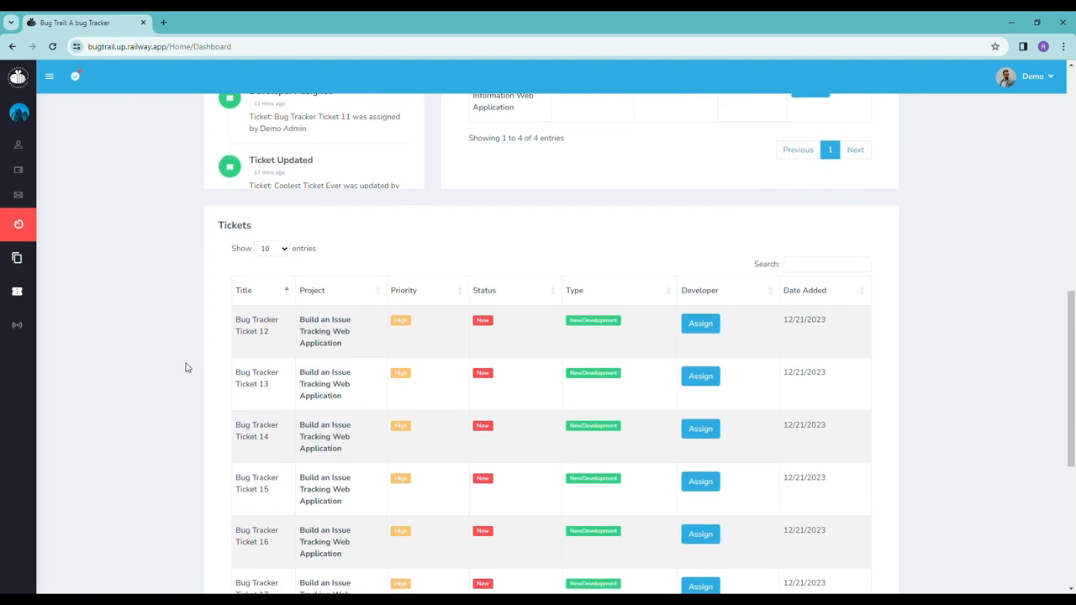
{"action": "scroll", "coordinate": [353, 369], "scroll_direction": "down", "scroll_amount": 5}
{"action": "scroll", "coordinate": [819, 327], "scroll_direction": "up", "scroll_amount": 4}
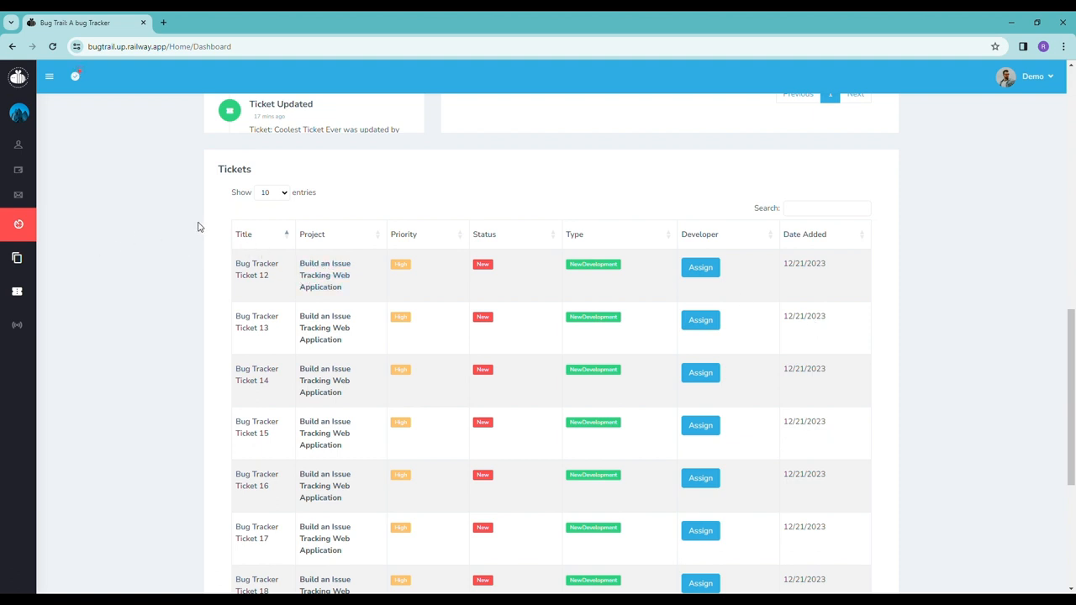
{"action": "left_click", "coordinate": [260, 267]}
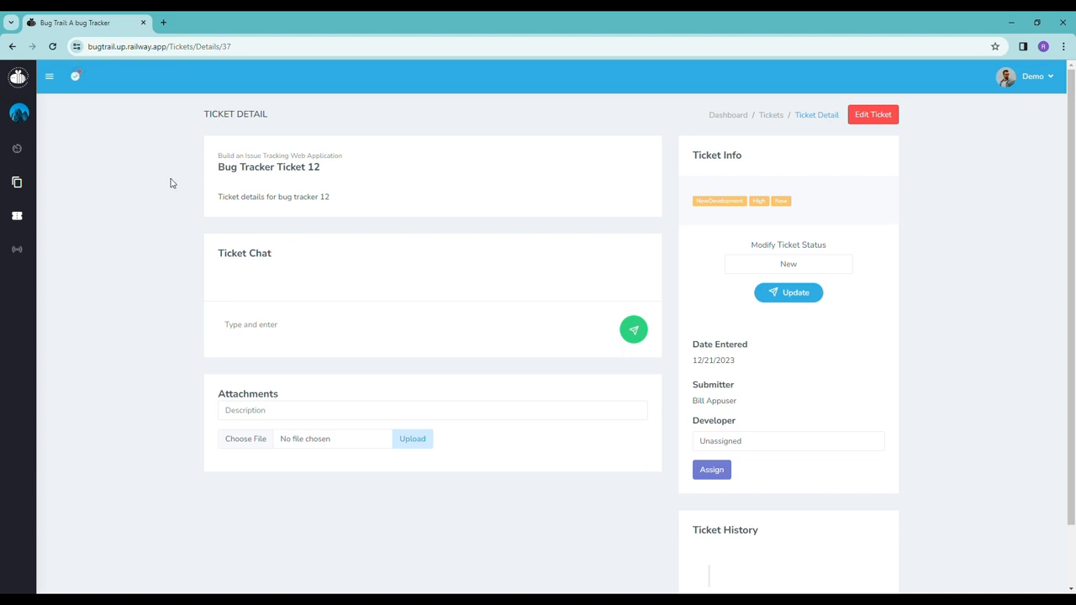
{"action": "left_click_drag", "start_coordinate": [217, 173], "coordinate": [348, 168]}
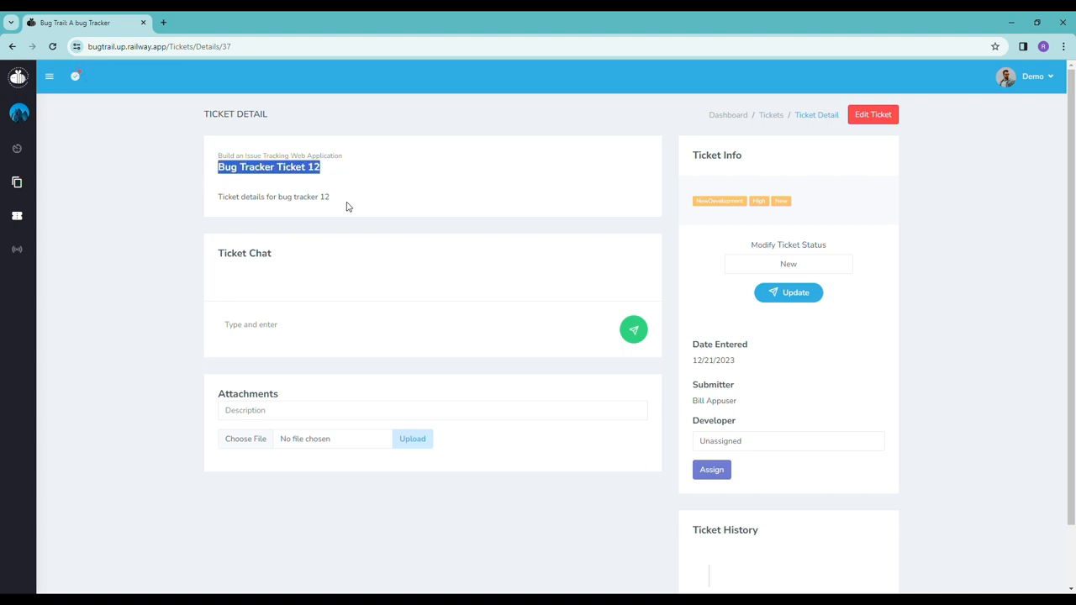
{"action": "left_click_drag", "start_coordinate": [348, 205], "coordinate": [210, 198]}
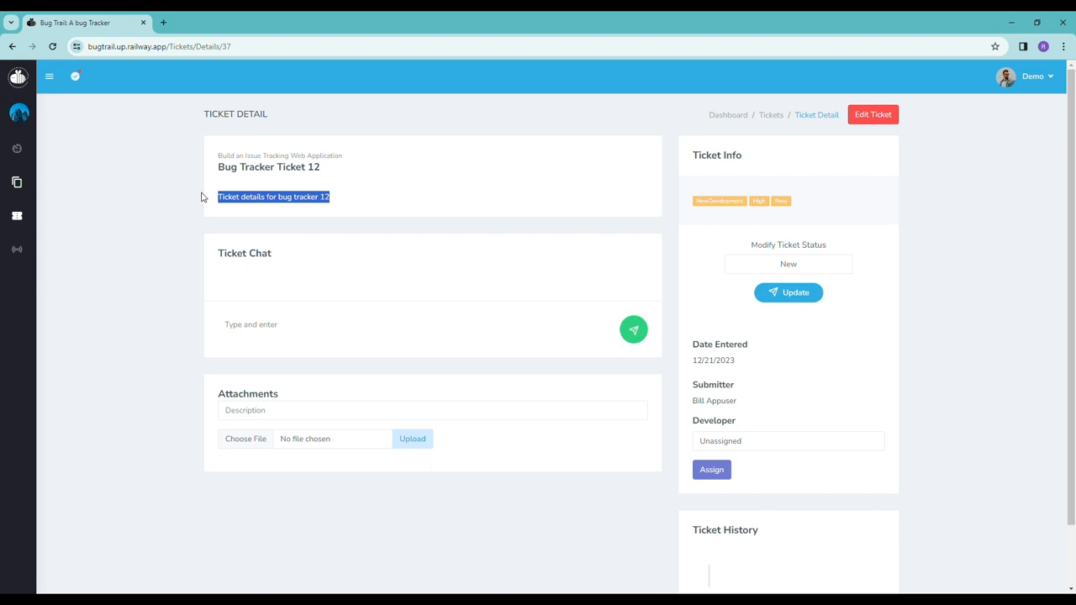
{"action": "left_click_drag", "start_coordinate": [212, 156], "coordinate": [346, 156]}
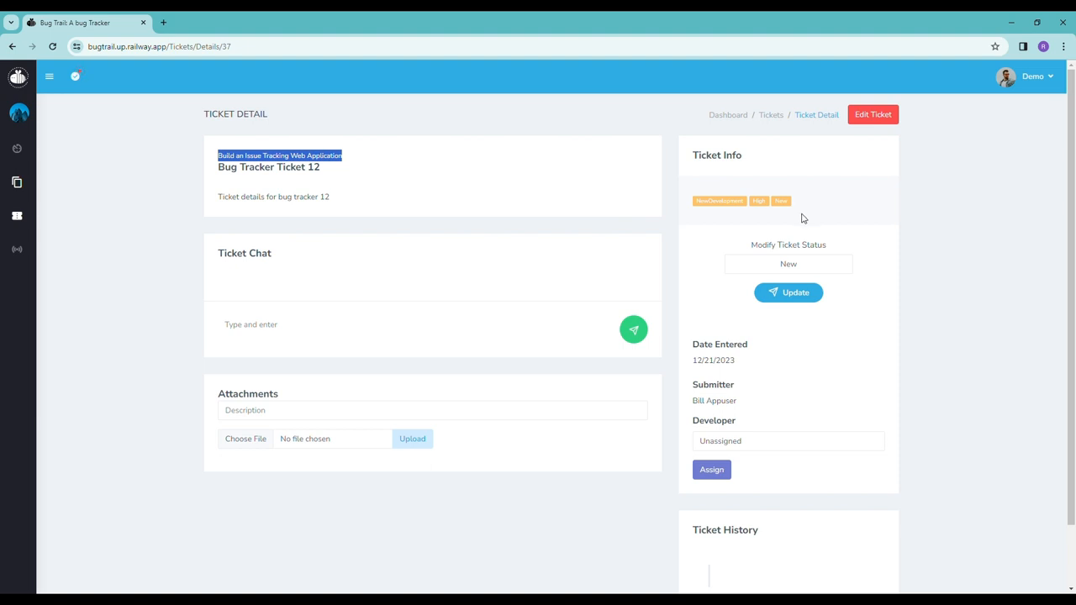
{"action": "scroll", "coordinate": [803, 234], "scroll_direction": "down", "scroll_amount": 1}
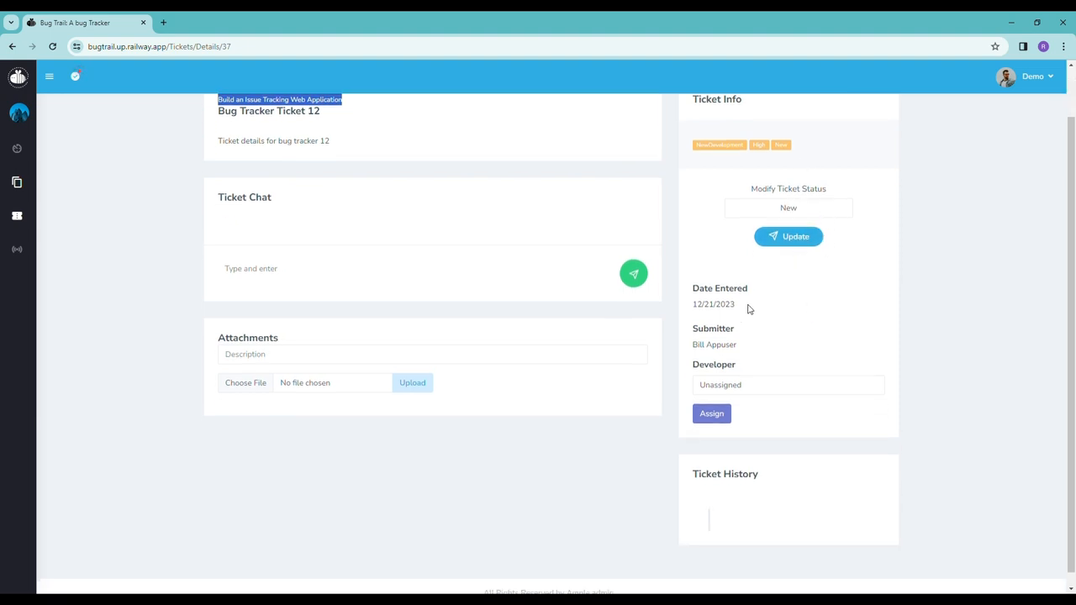
{"action": "left_click_drag", "start_coordinate": [748, 305], "coordinate": [684, 307]}
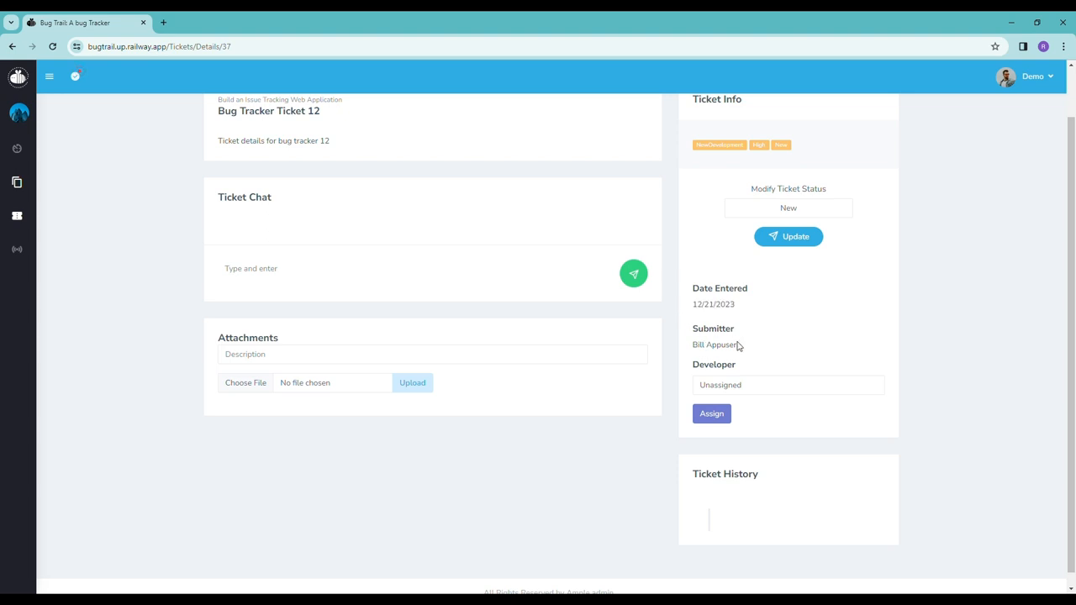
{"action": "left_click_drag", "start_coordinate": [739, 344], "coordinate": [682, 349]}
{"action": "scroll", "coordinate": [499, 317], "scroll_direction": "up", "scroll_amount": 2}
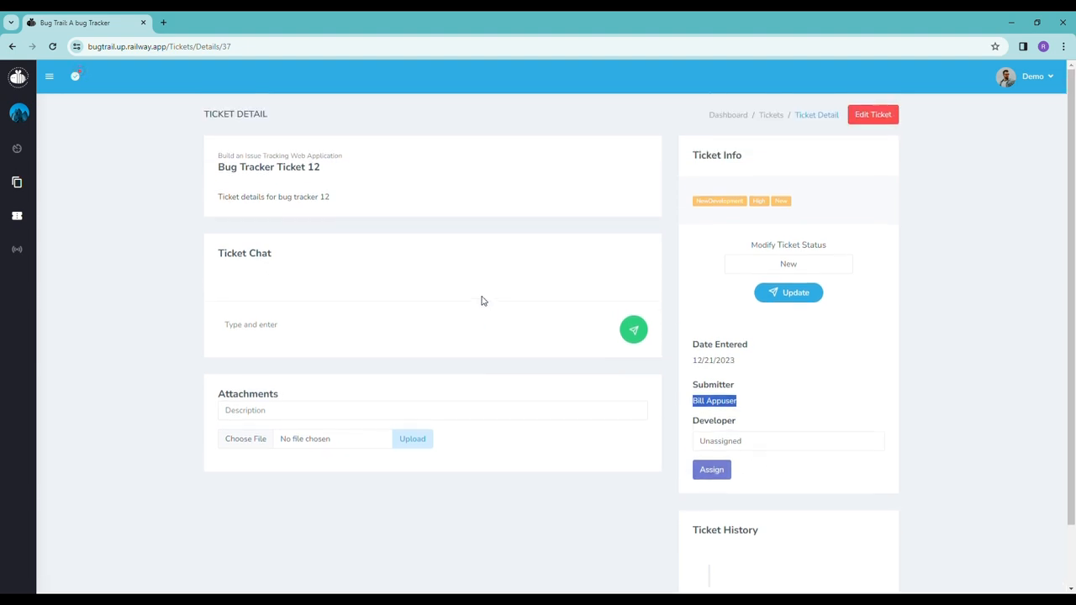
{"action": "left_click", "coordinate": [762, 443]}
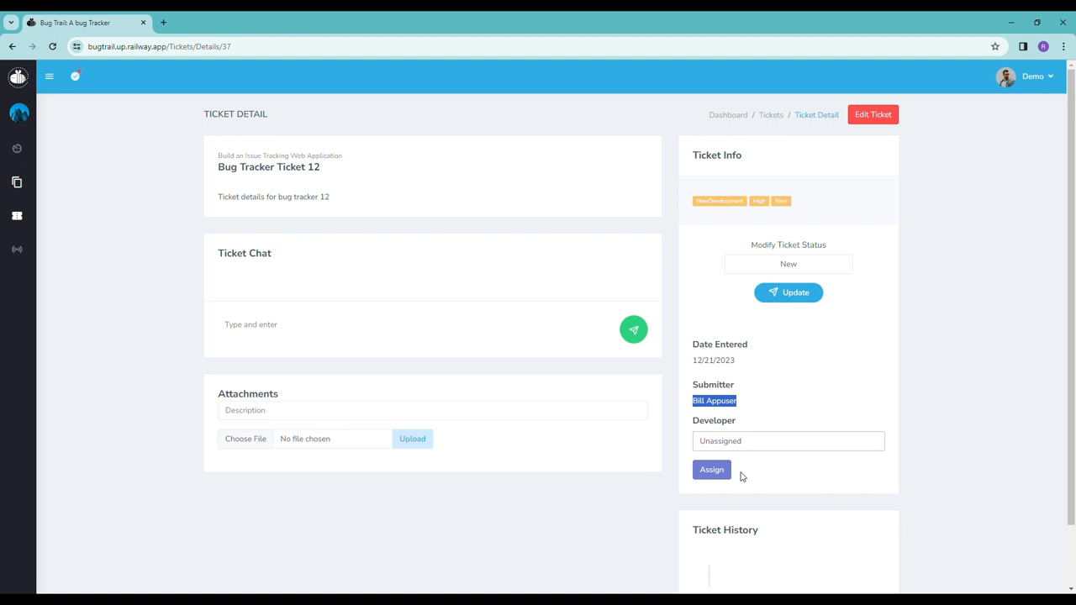
{"action": "key", "text": "Down"}
{"action": "left_click", "coordinate": [710, 469]}
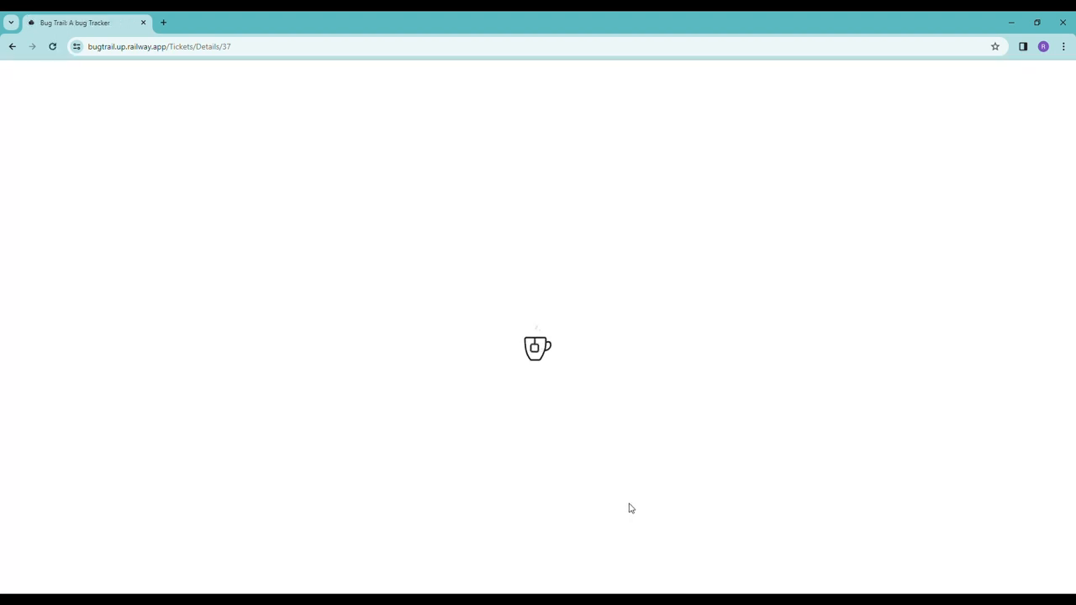
{"action": "scroll", "coordinate": [629, 504], "scroll_direction": "down", "scroll_amount": 3}
{"action": "scroll", "coordinate": [622, 471], "scroll_direction": "down", "scroll_amount": 2}
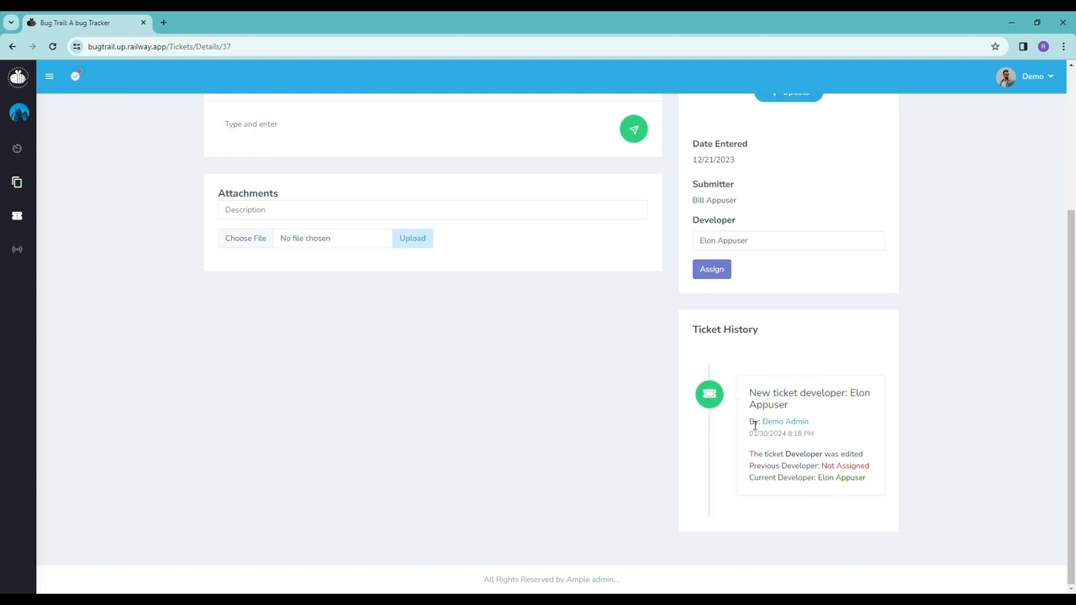
{"action": "mouse_move", "coordinate": [749, 422]}
{"action": "left_mouse_down"}
{"action": "mouse_move", "coordinate": [874, 431]}
{"action": "mouse_move", "coordinate": [725, 435]}
{"action": "left_mouse_up"}
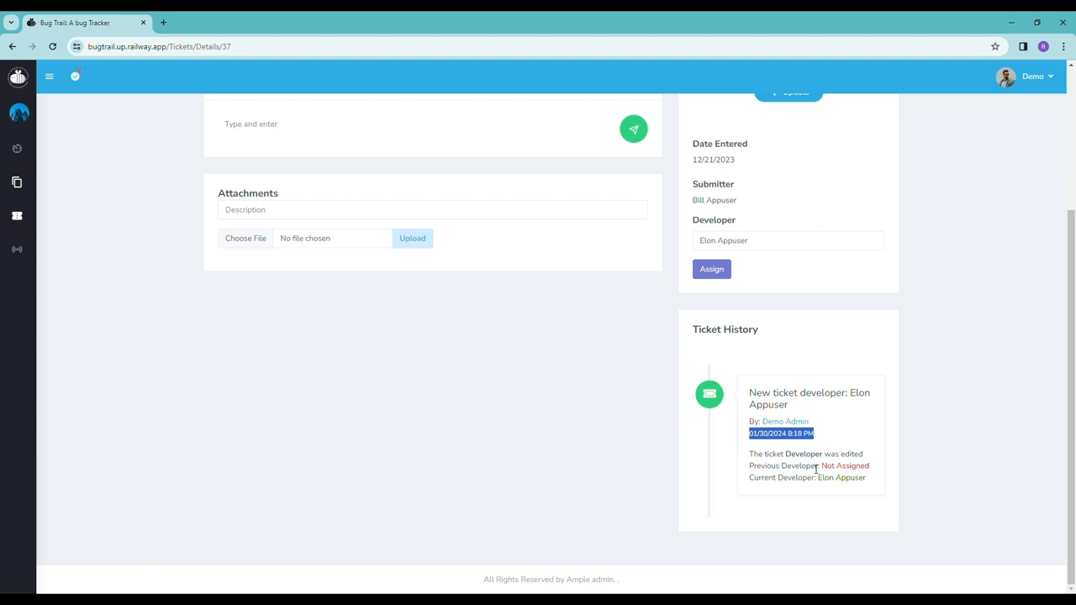
{"action": "mouse_move", "coordinate": [820, 465]}
{"action": "left_mouse_down"}
{"action": "mouse_move", "coordinate": [877, 465]}
{"action": "mouse_move", "coordinate": [748, 465]}
{"action": "left_mouse_up"}
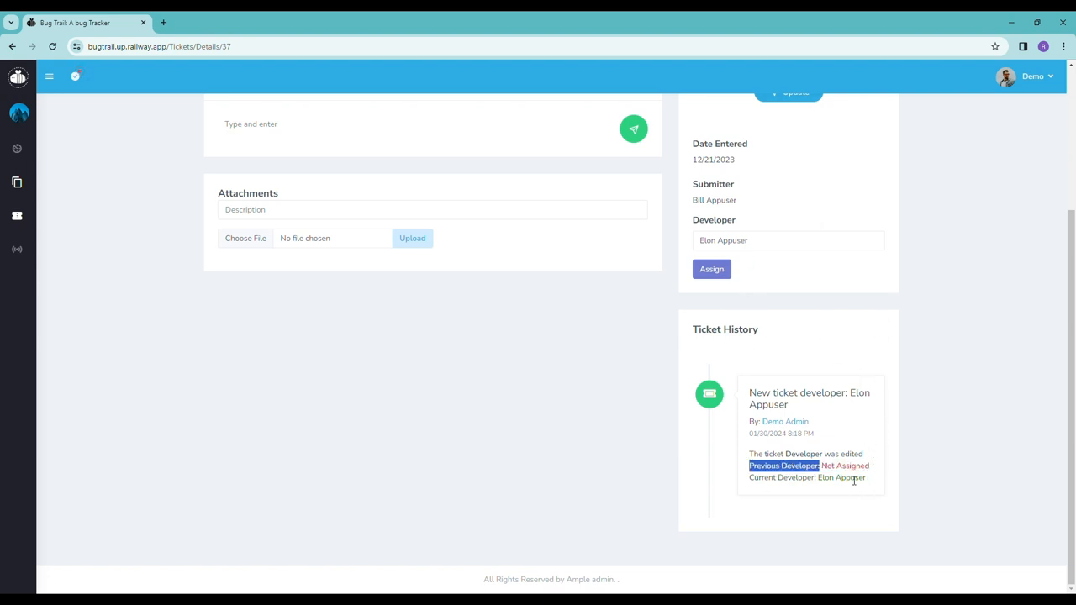
{"action": "scroll", "coordinate": [359, 302], "scroll_direction": "up", "scroll_amount": 3}
{"action": "scroll", "coordinate": [440, 353], "scroll_direction": "up", "scroll_amount": 3}
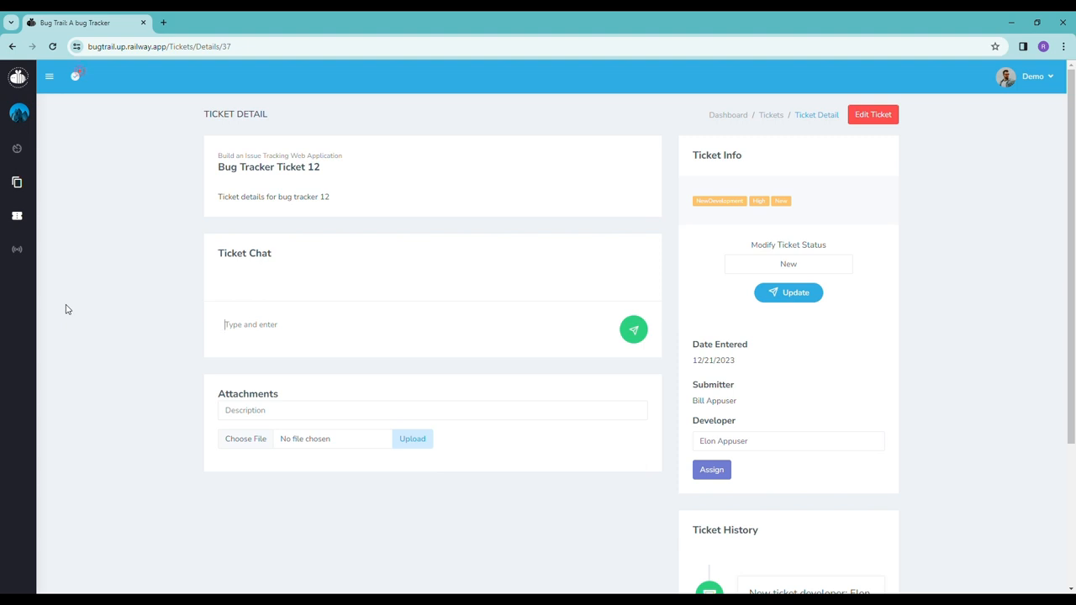
{"action": "type", "text": "Elon get on this!"}
- Send the chat comment "Elon get on this!" to Ticket 12
{"action": "left_click", "coordinate": [633, 335]}
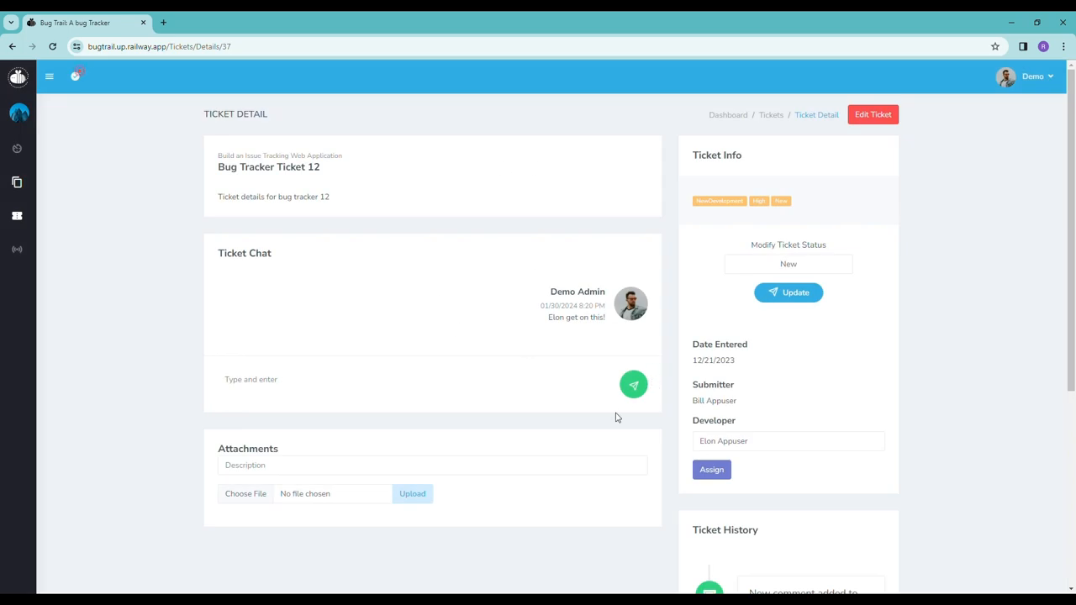
{"action": "scroll", "coordinate": [487, 311], "scroll_direction": "down", "scroll_amount": 2}
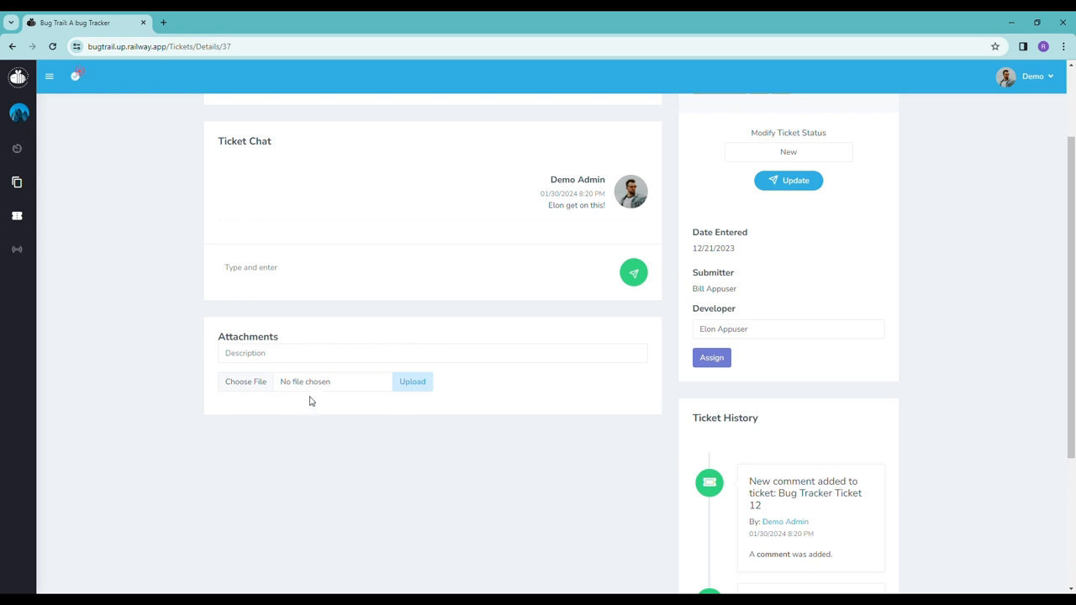
{"action": "scroll", "coordinate": [424, 431], "scroll_direction": "up", "scroll_amount": 2}
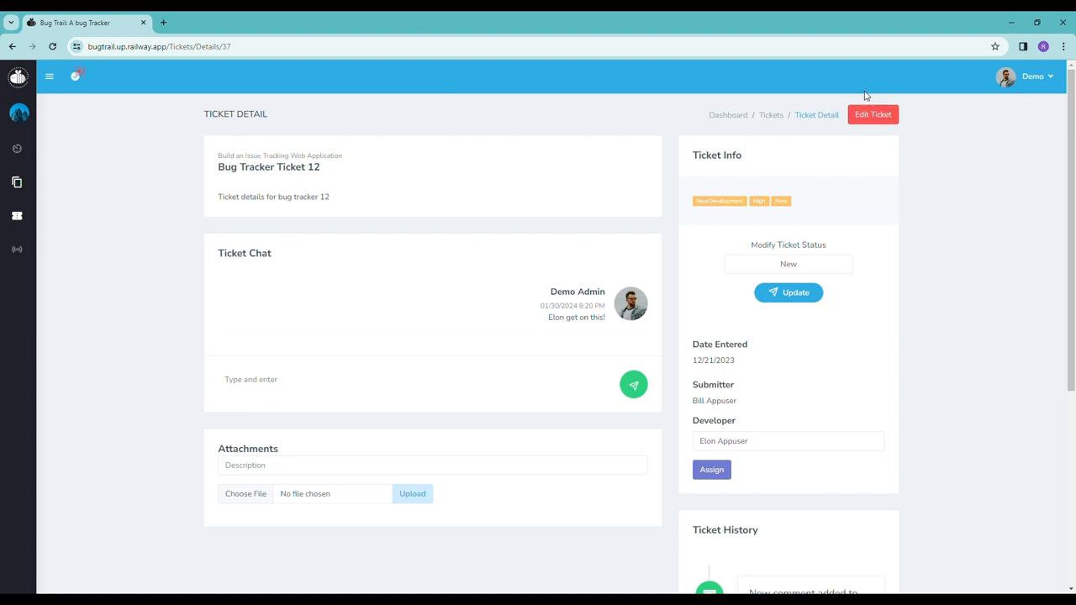
- Replace Ticket 12's title with "Hardest Issue Ever!" in the Edit Ticket form
{"action": "left_click", "coordinate": [877, 123]}
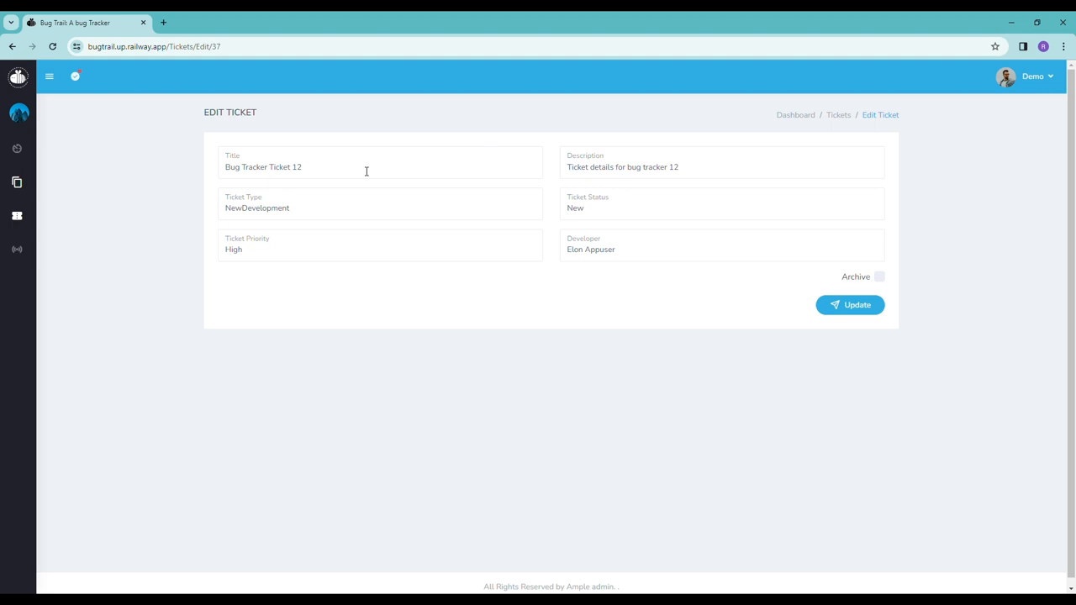
{"action": "left_click", "coordinate": [366, 170]}
{"action": "key", "text": "ctrl+a"}
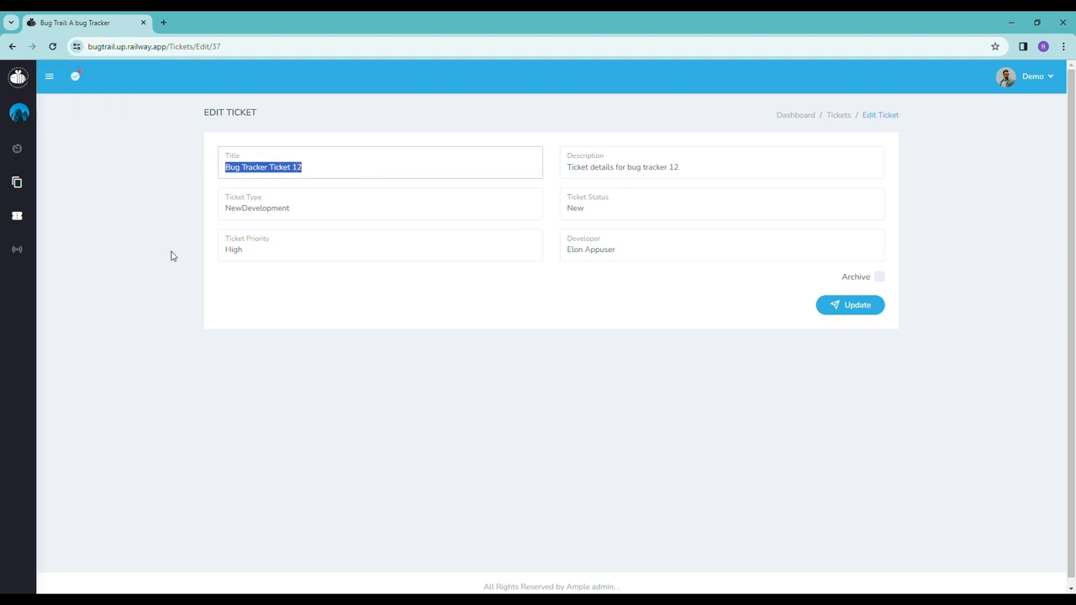
{"action": "type", "text": "H"}
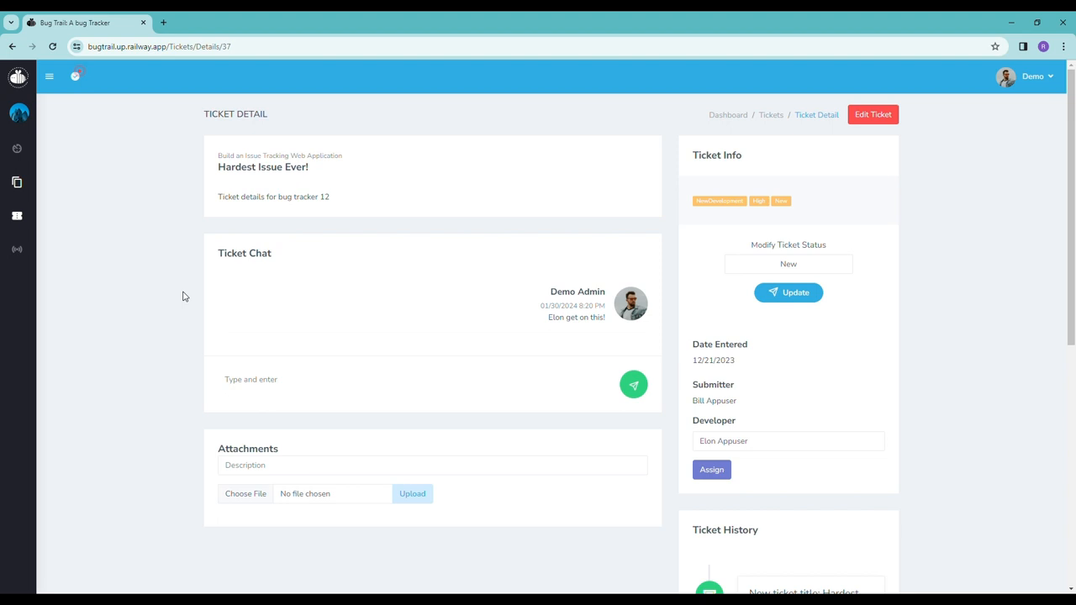
{"action": "left_click_drag", "start_coordinate": [217, 172], "coordinate": [340, 175]}
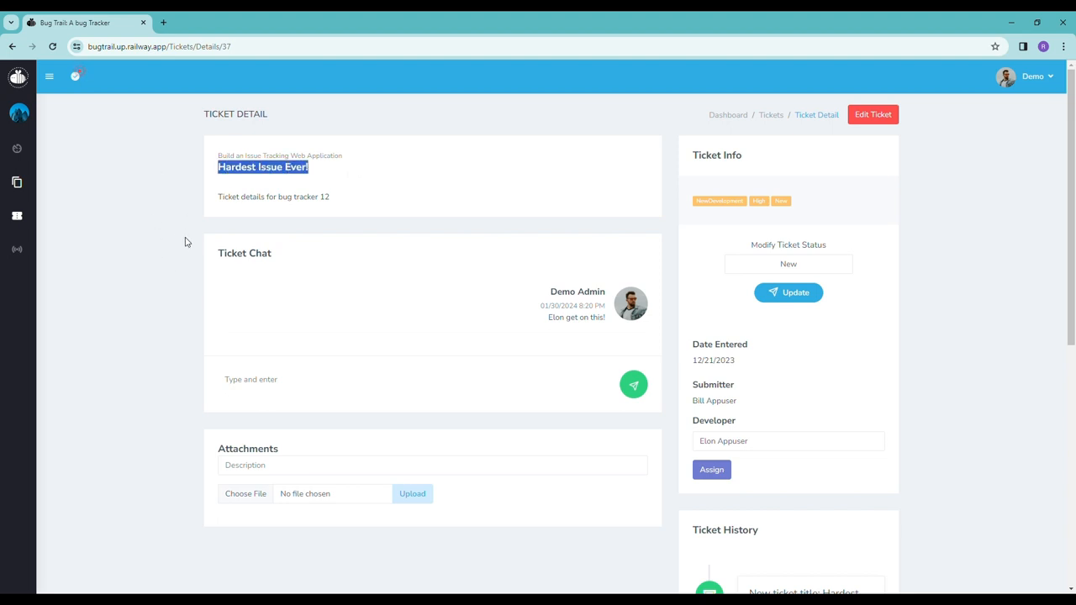
{"action": "left_click", "coordinate": [160, 252]}
{"action": "scroll", "coordinate": [160, 255], "scroll_direction": "down", "scroll_amount": 5}
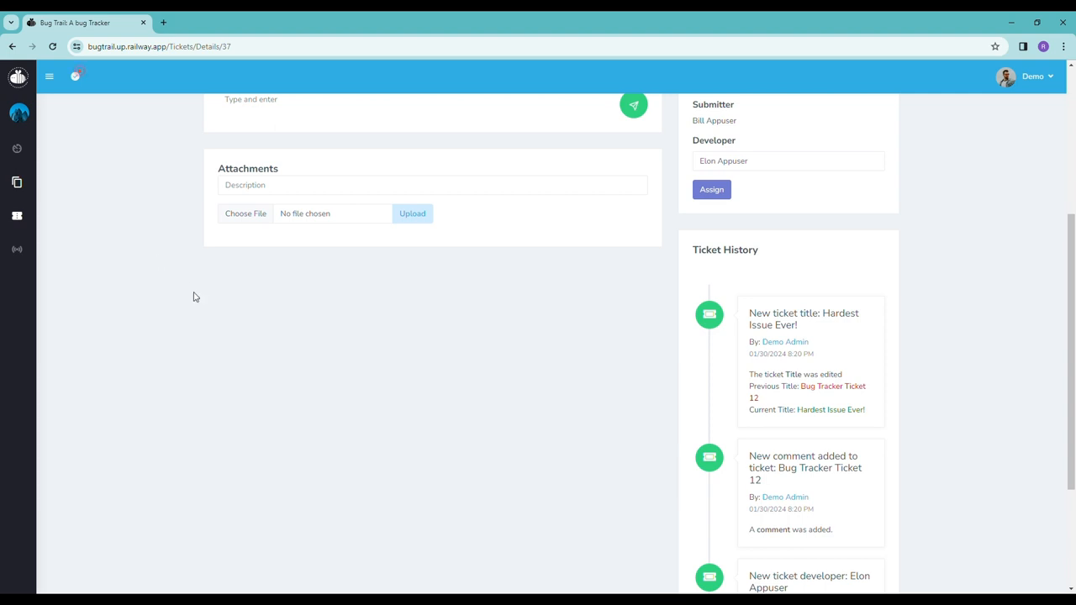
{"action": "scroll", "coordinate": [197, 298], "scroll_direction": "up", "scroll_amount": 5}
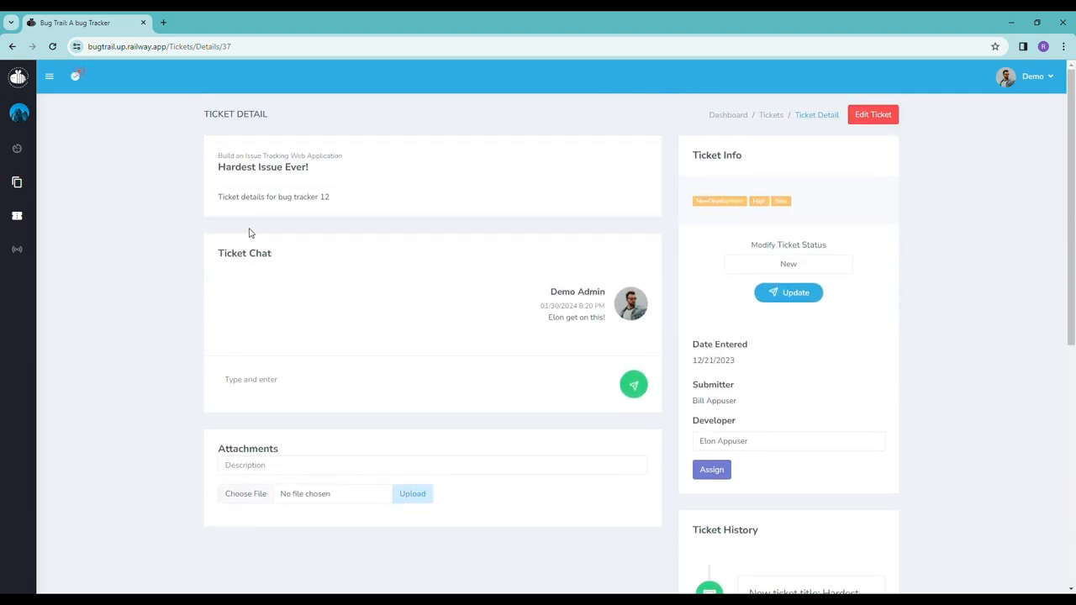
{"action": "left_click_drag", "start_coordinate": [169, 46], "coordinate": [88, 46]}
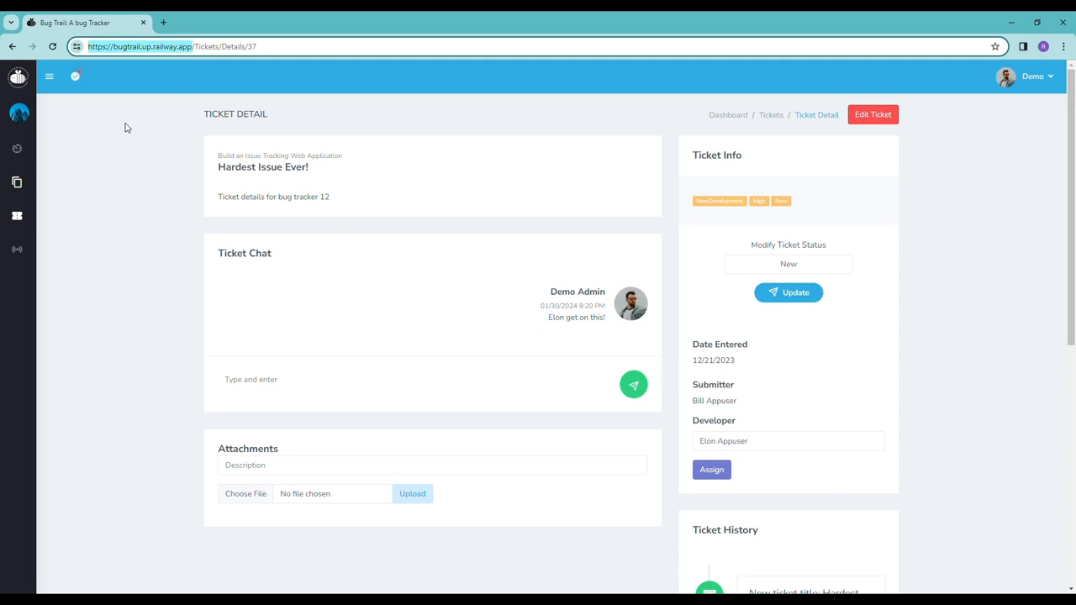
- Visit rebcop.dev in a new tab and browse its Projects and Challenges sections
{"action": "left_click", "coordinate": [165, 23]}
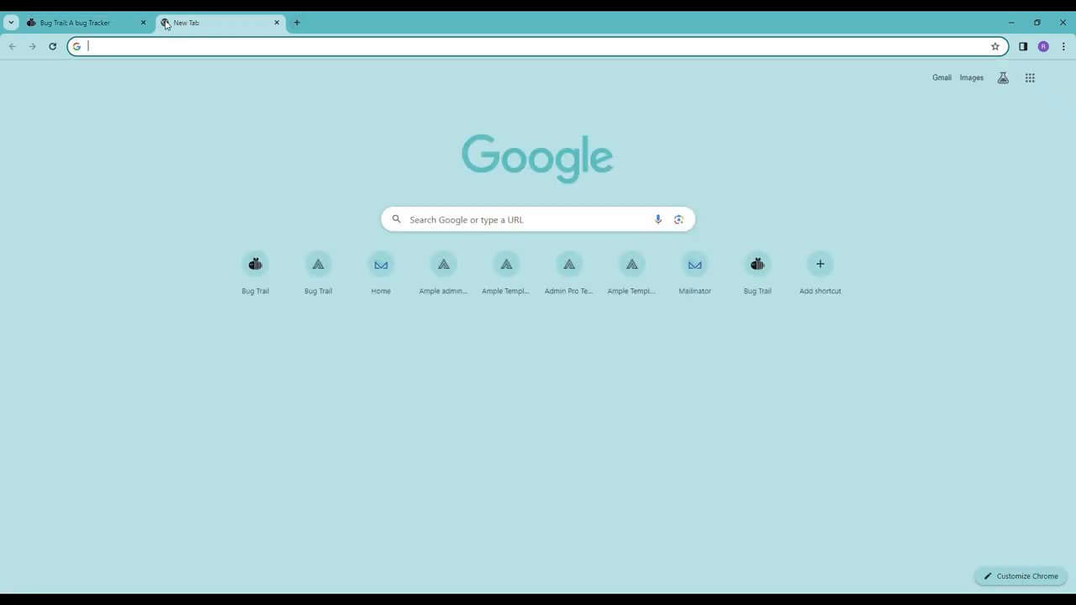
{"action": "type", "text": "rebcop.dev"}
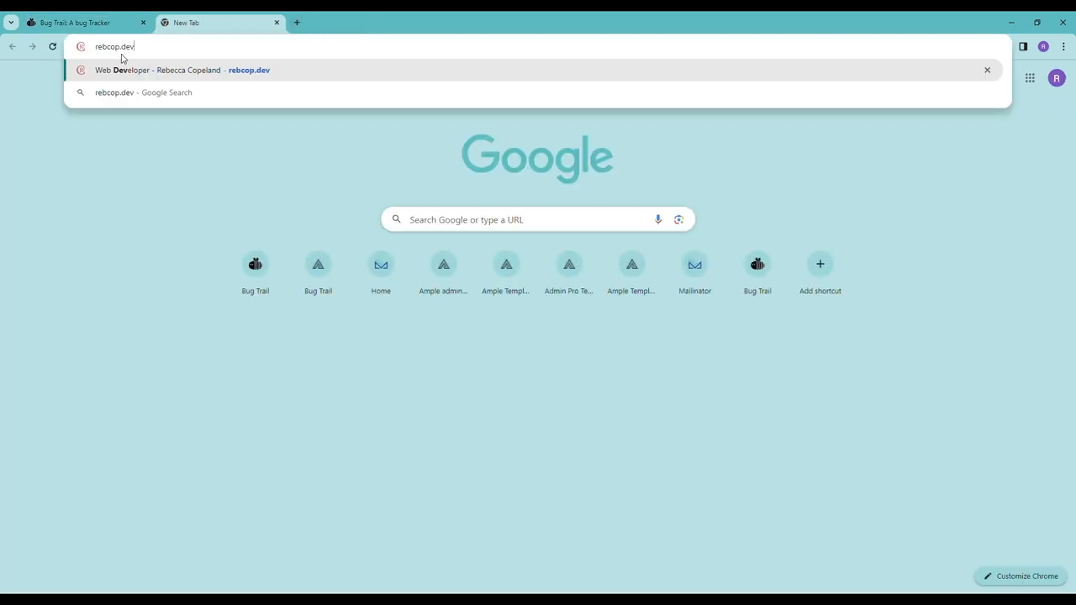
{"action": "left_click", "coordinate": [162, 77]}
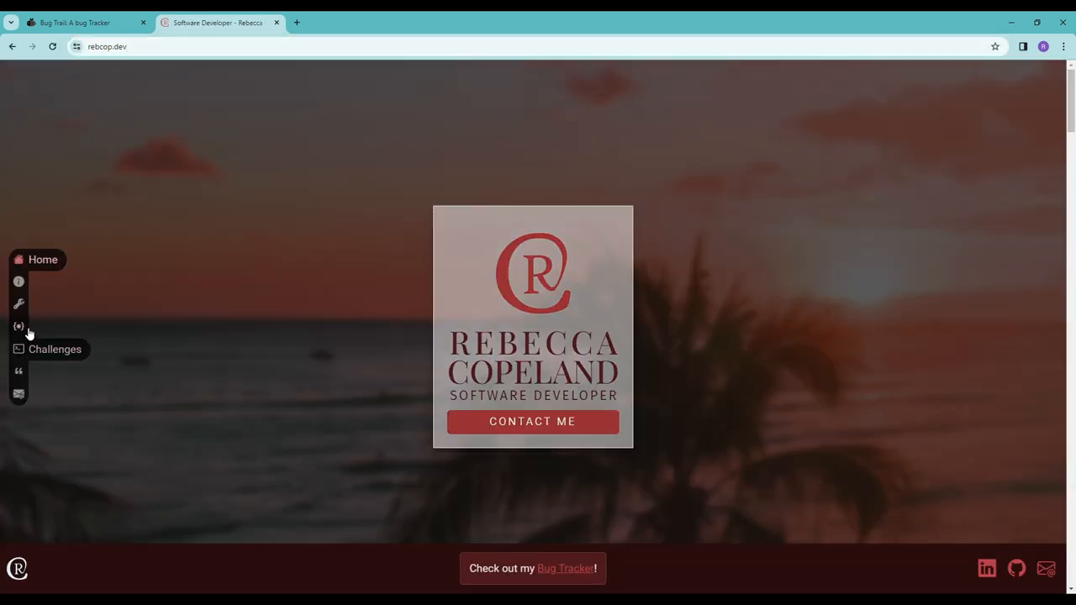
{"action": "left_click", "coordinate": [19, 327]}
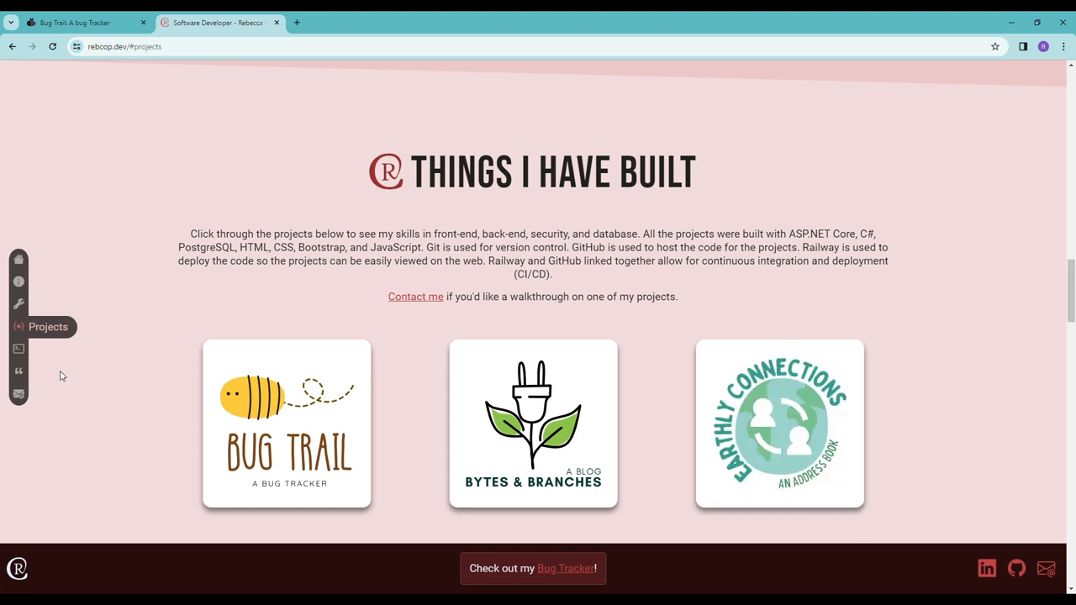
{"action": "left_click", "coordinate": [19, 348]}
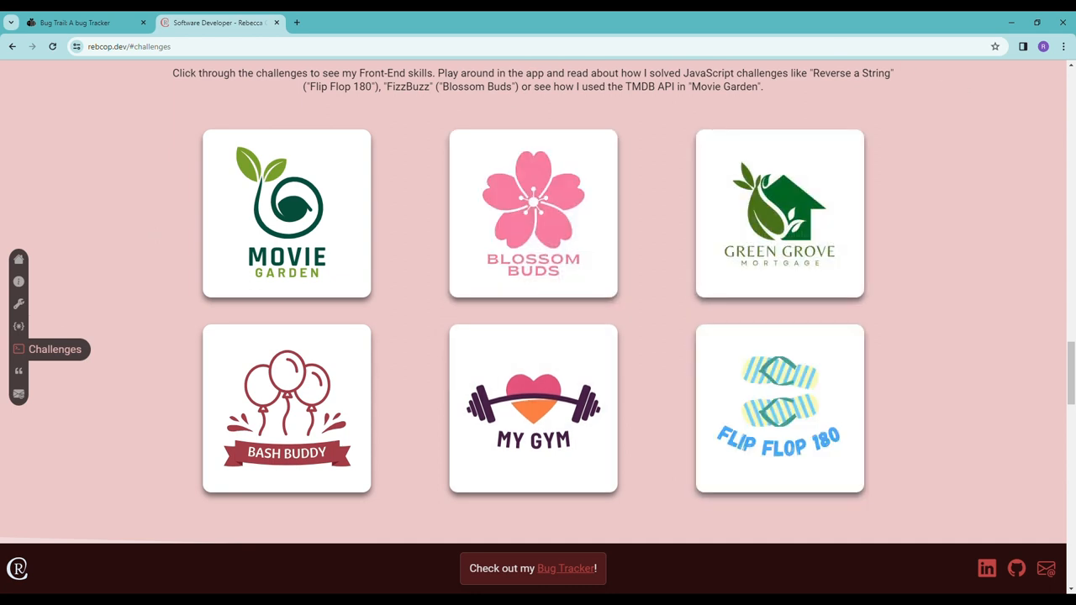
{"action": "left_click", "coordinate": [75, 23]}
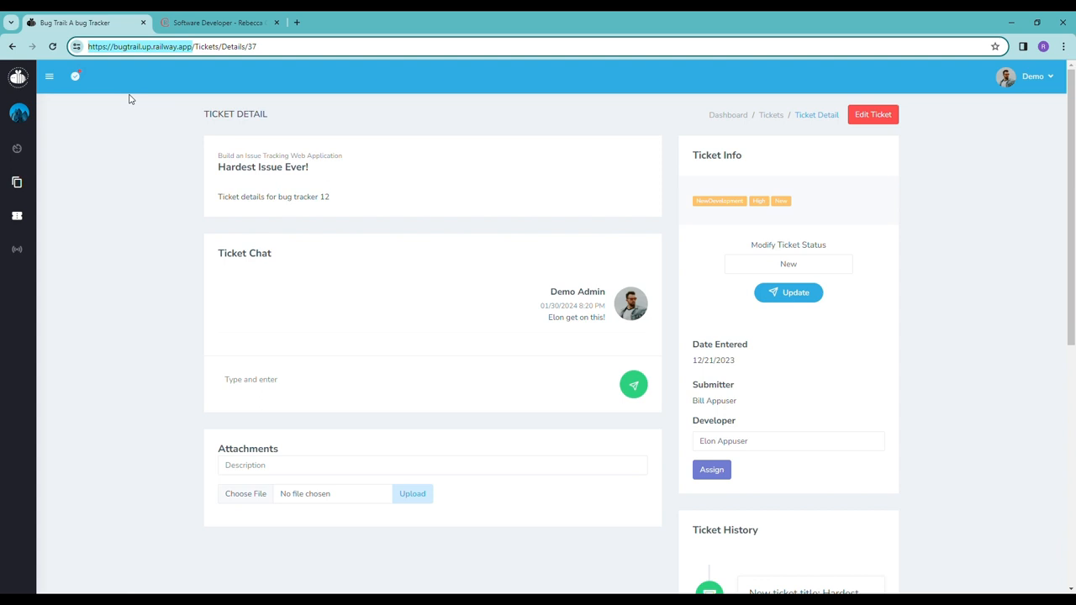